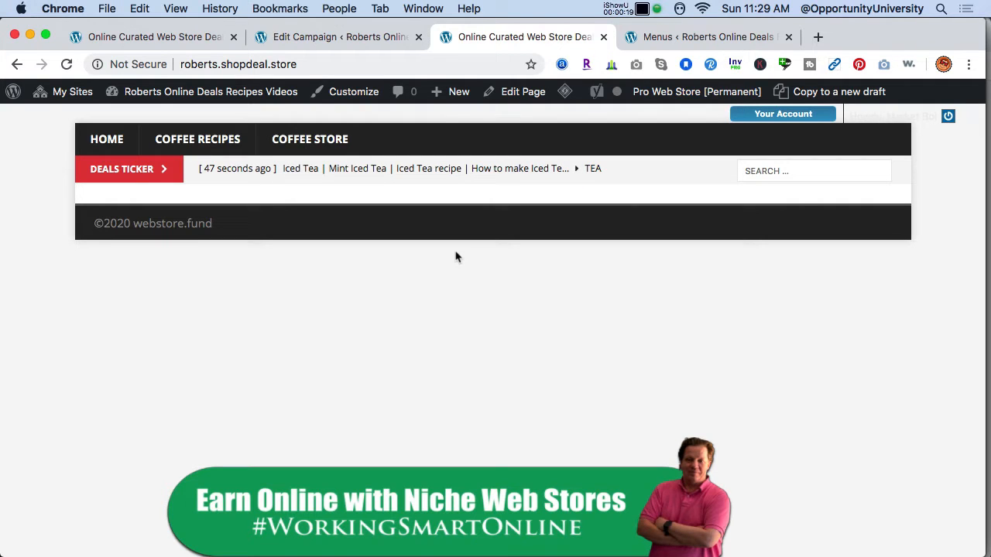
Switch to the site's open menu editing page and reload it.
left_click(657, 36)
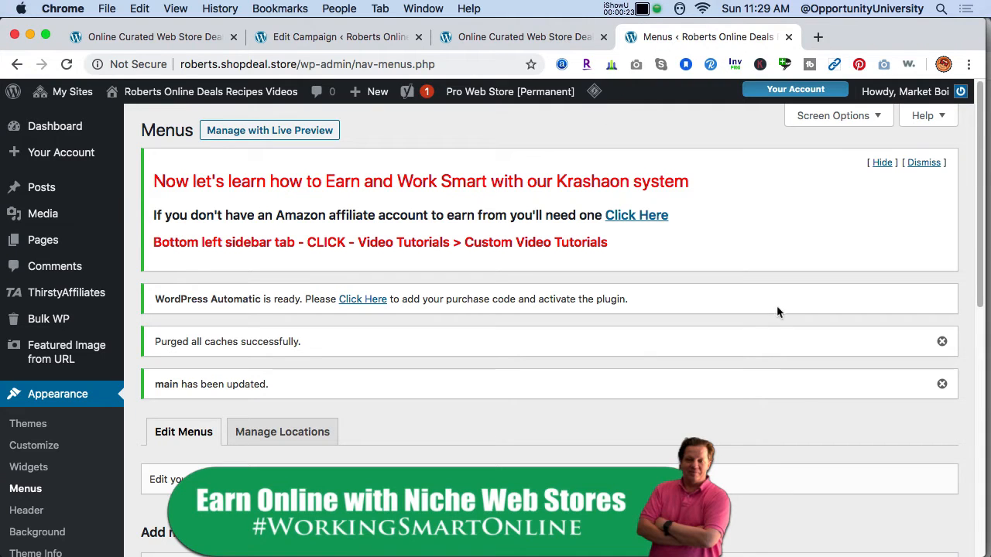
scroll(891, 265, "down", 2)
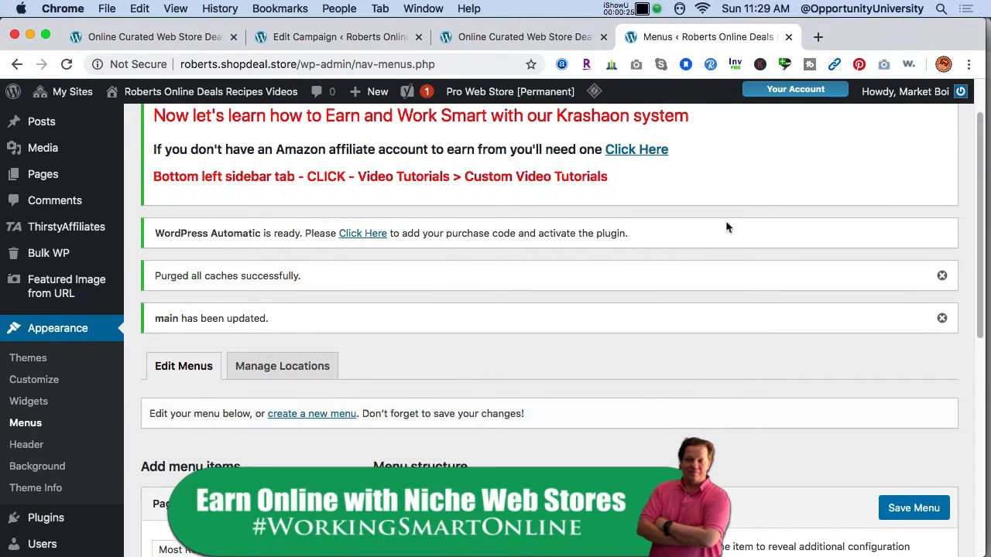
left_click(462, 67)
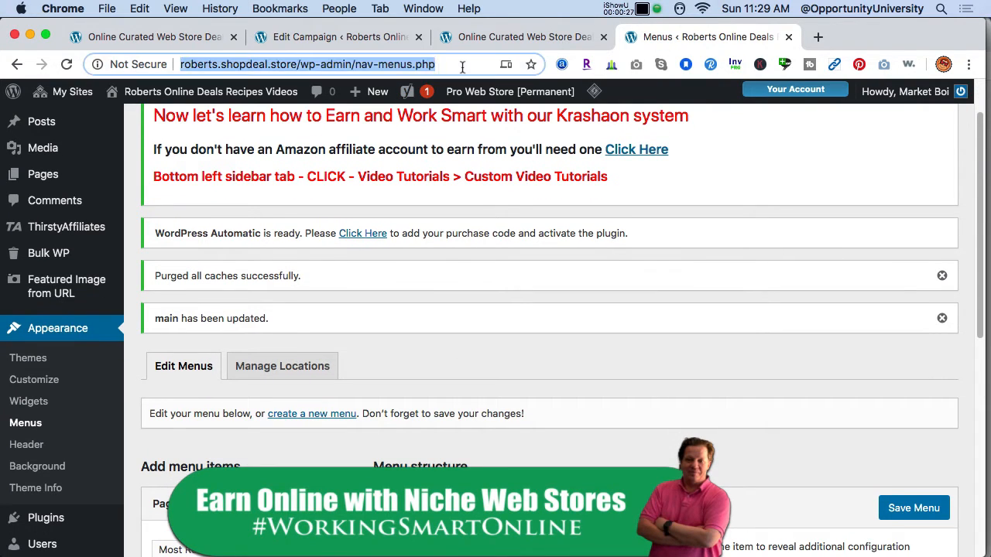
key("Return")
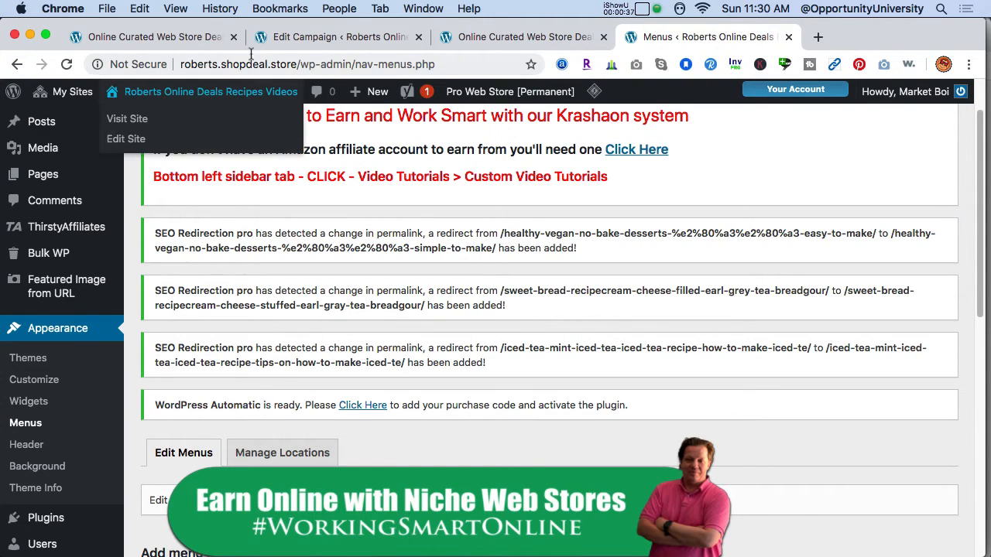
View the shortcut to the menu editor in the storefront's admin bar and return to the open menu editor.
left_click(293, 39)
left_click(151, 37)
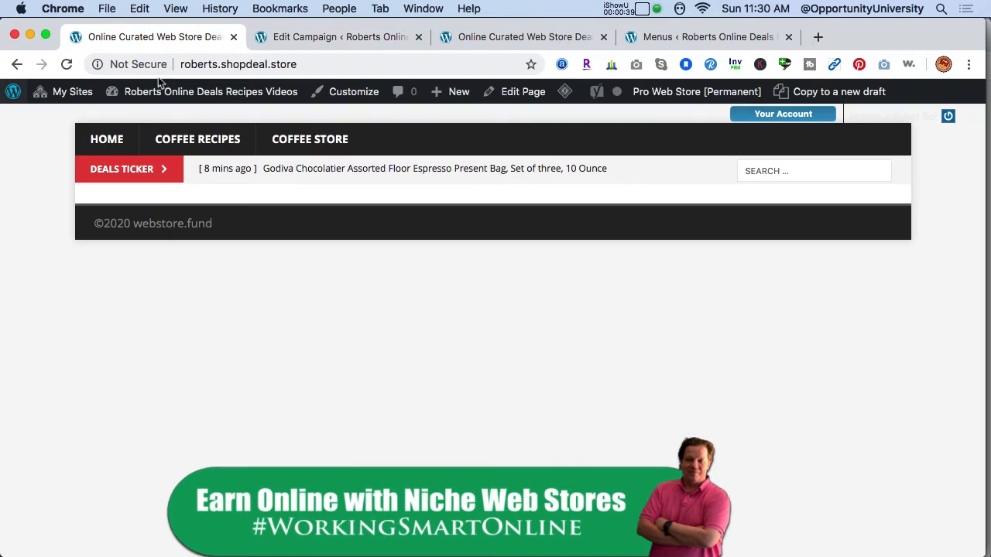
mouse_move(166, 97)
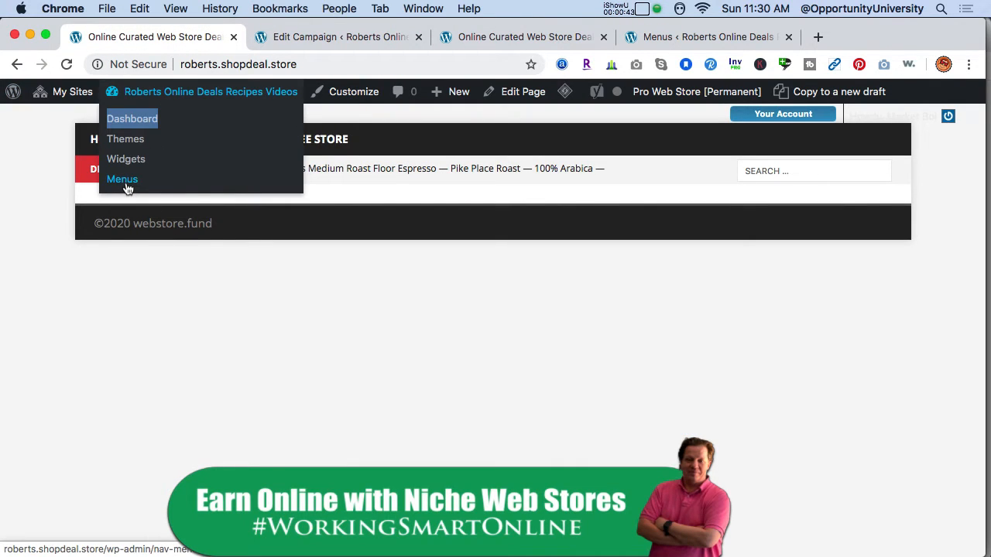
left_click(668, 44)
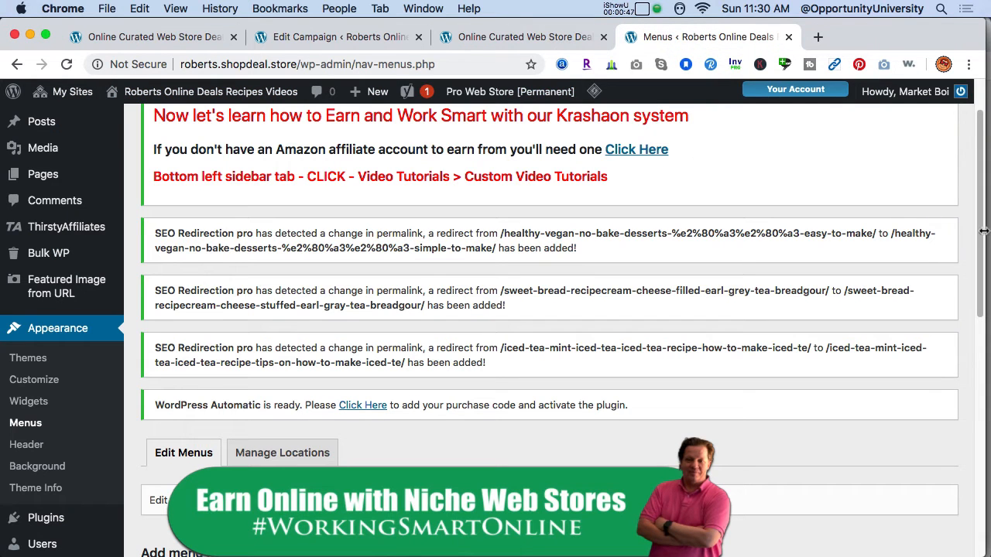
Add a custom link with the URL "#" and the link text "Recipes" to the main menu.
left_click_drag(981, 245, 975, 399)
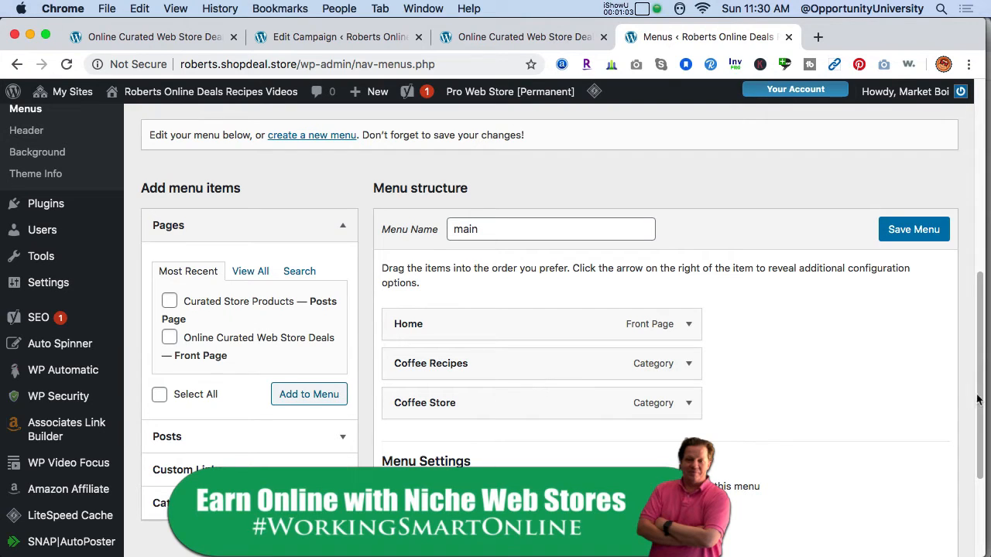
left_click_drag(980, 400, 980, 455)
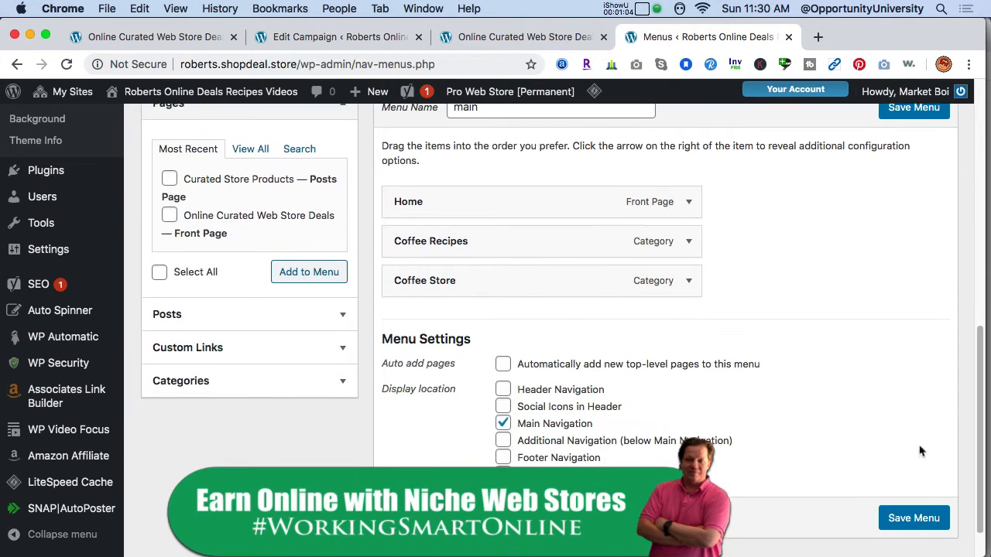
left_click(341, 361)
left_click(291, 222)
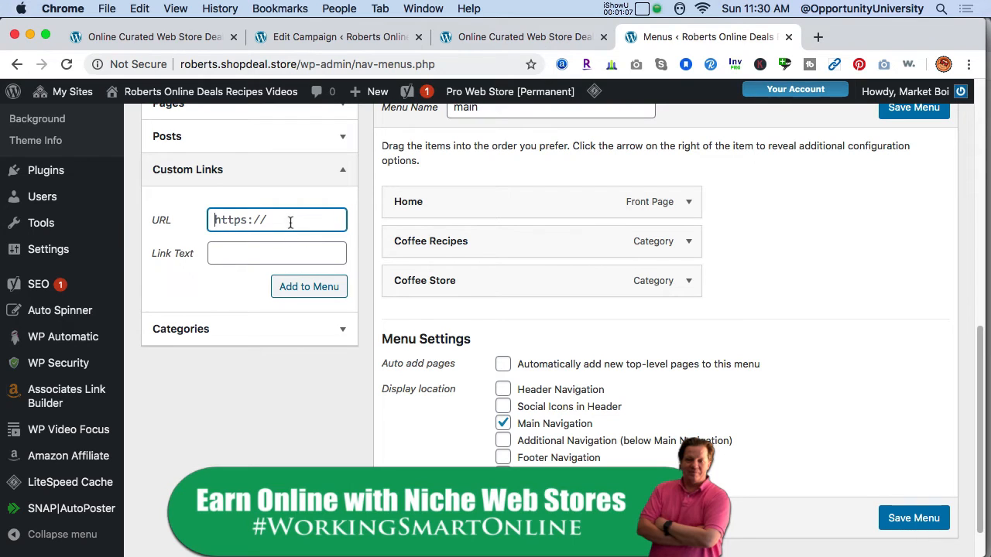
type("#")
left_click(282, 249)
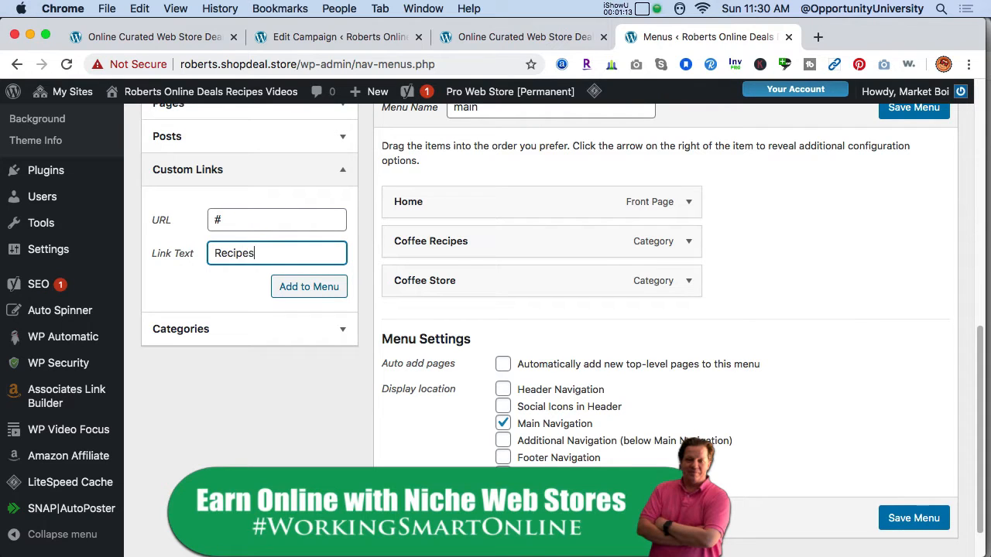
left_click(320, 292)
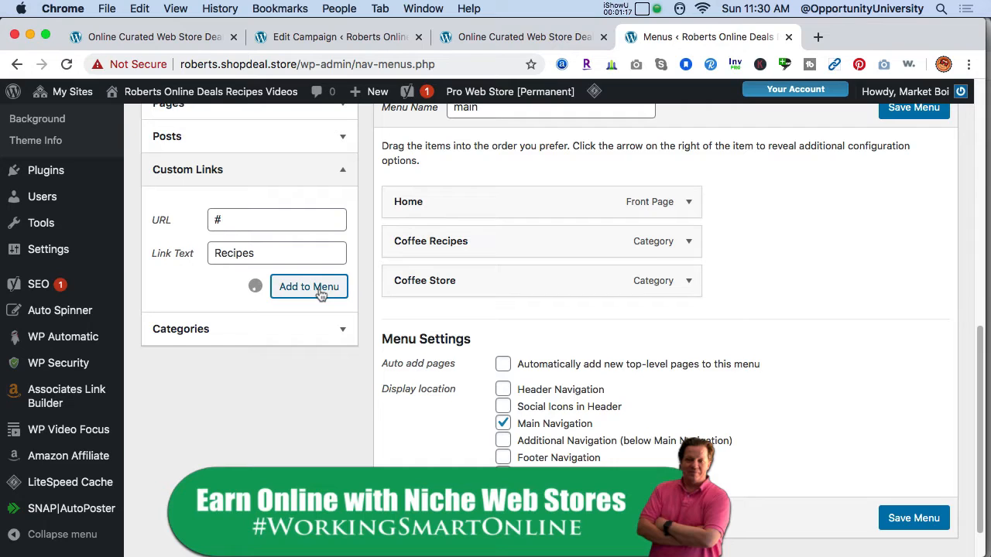
Add a second custom link with the URL "#" and the link text "Store" to the main menu.
left_click(284, 219)
key("super+a")
type("#")
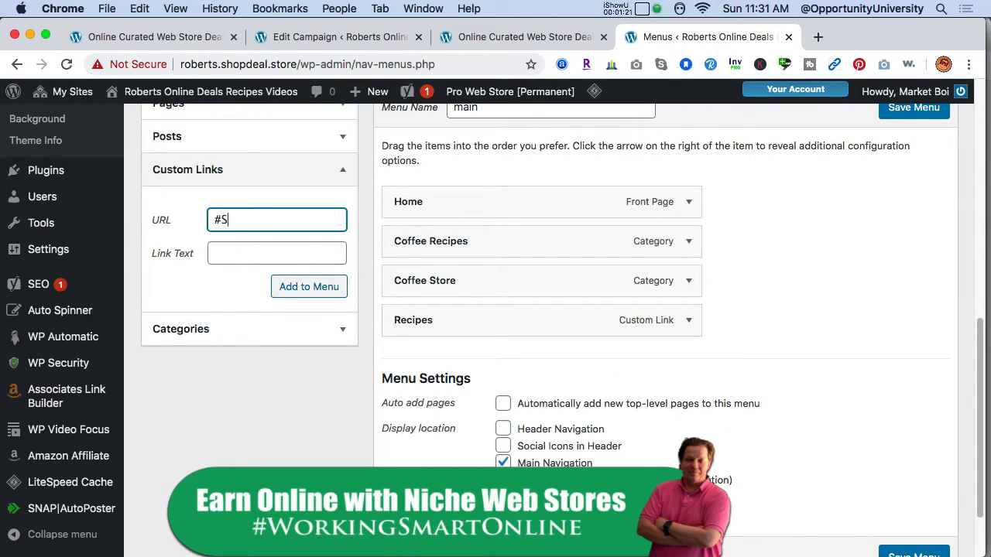
key("Tab")
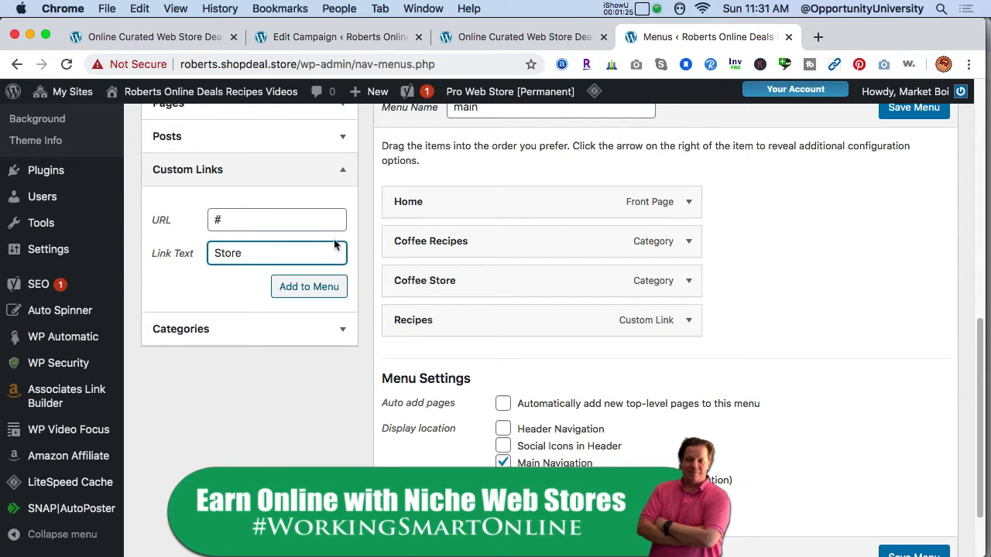
left_click(325, 285)
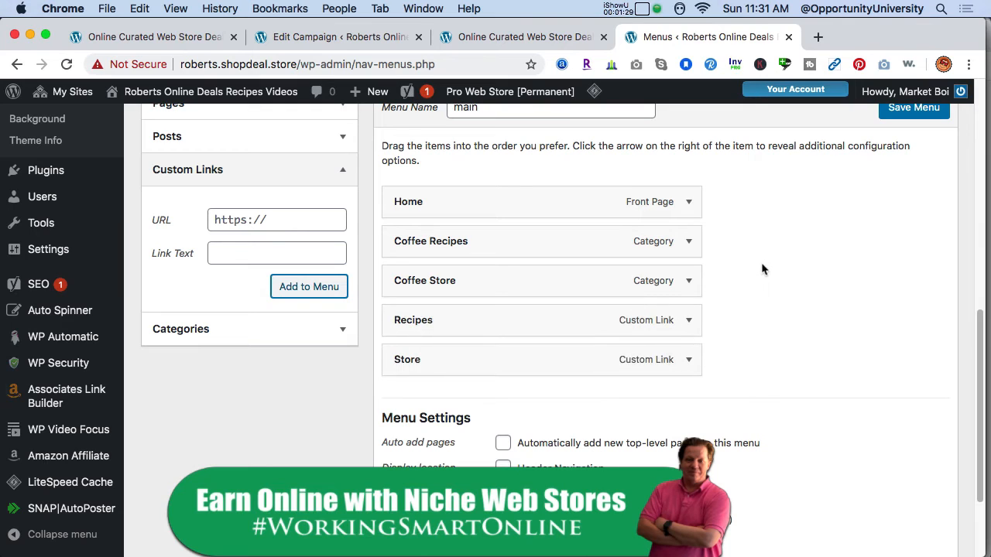
Order Store and Recipes below Home, nesting Coffee Store under Store and Coffee Recipes under Recipes.
left_click_drag(467, 358, 394, 259)
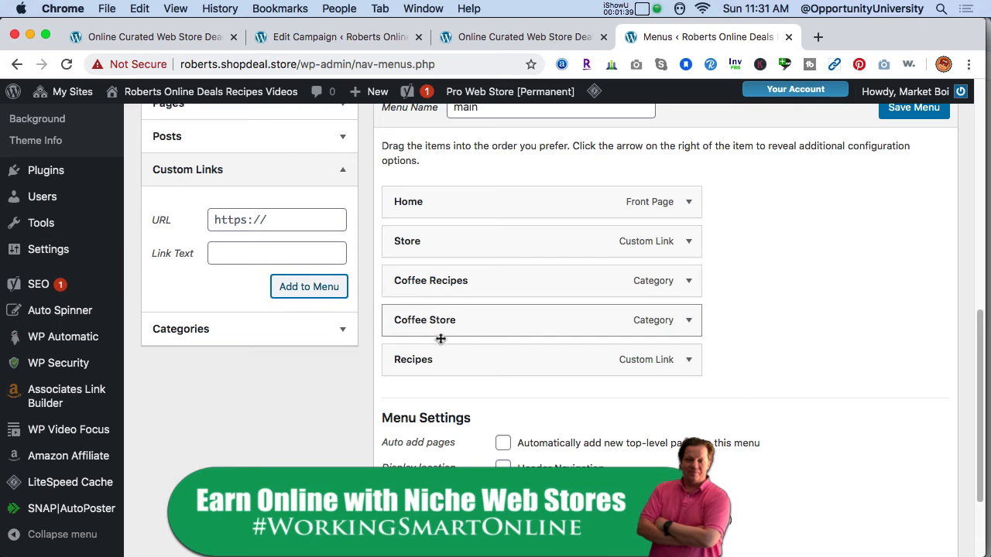
left_click_drag(427, 356, 416, 285)
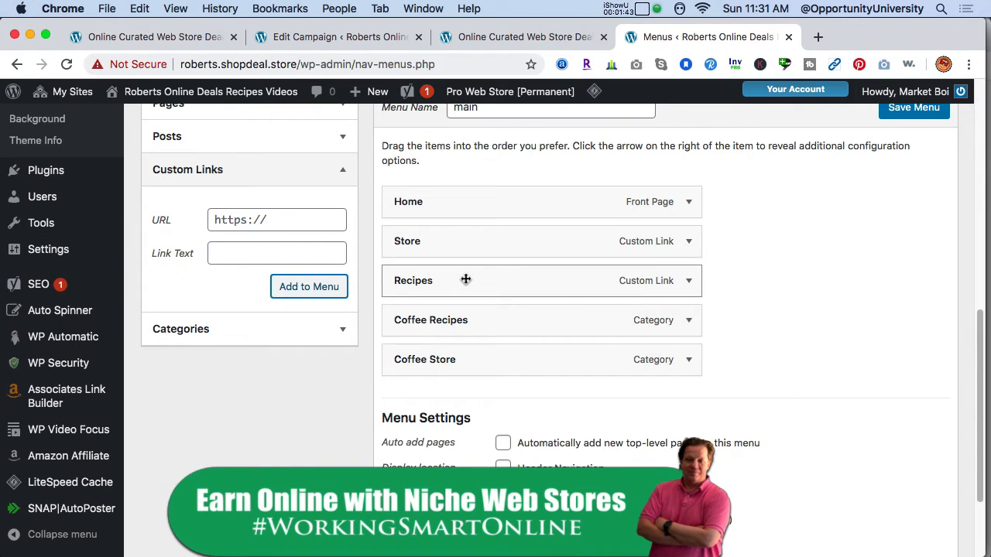
left_click_drag(428, 324, 453, 321)
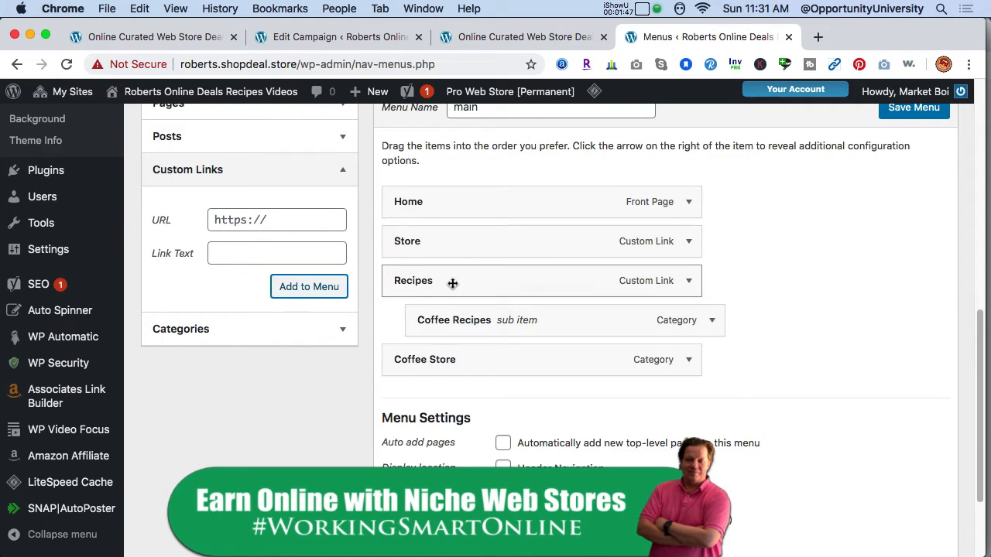
left_click_drag(432, 358, 466, 283)
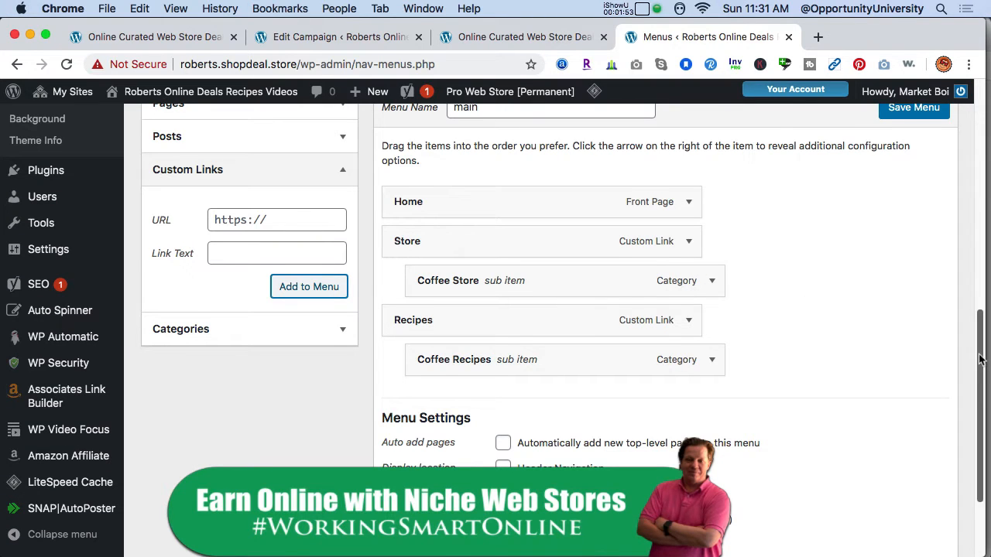
Add every category except Coffee Recipes and Coffee Store to the main menu.
left_click_drag(980, 356, 982, 348)
left_click(348, 360)
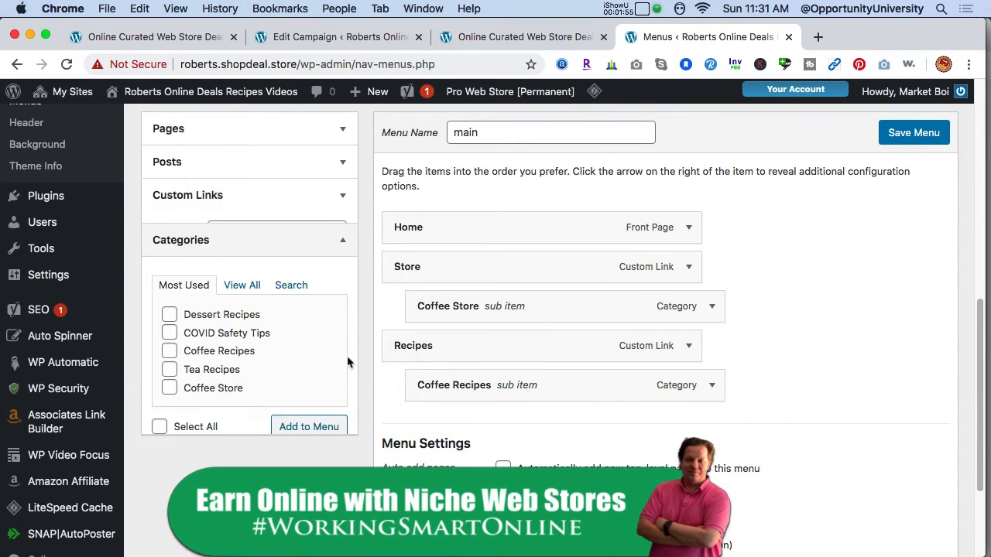
left_click(254, 279)
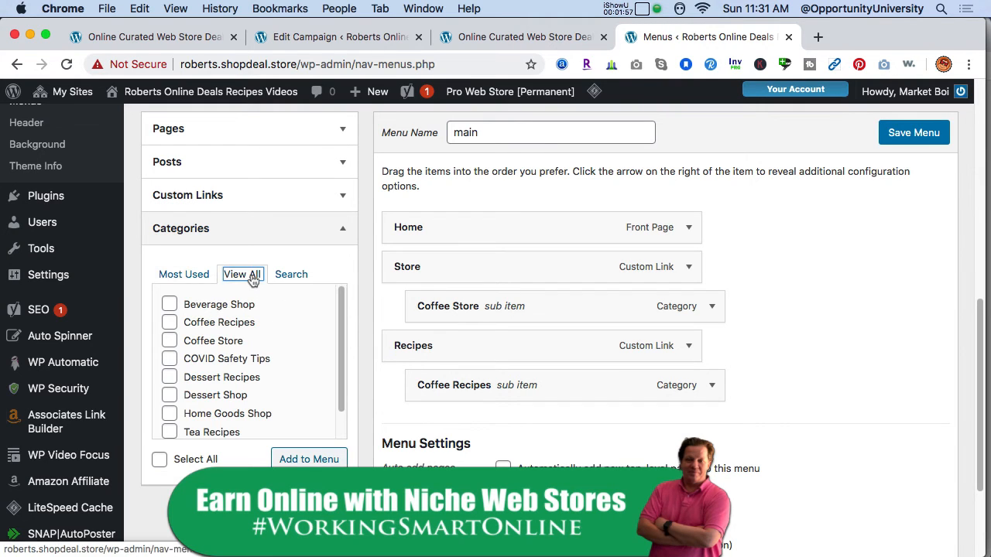
scroll(341, 361, "down", 1)
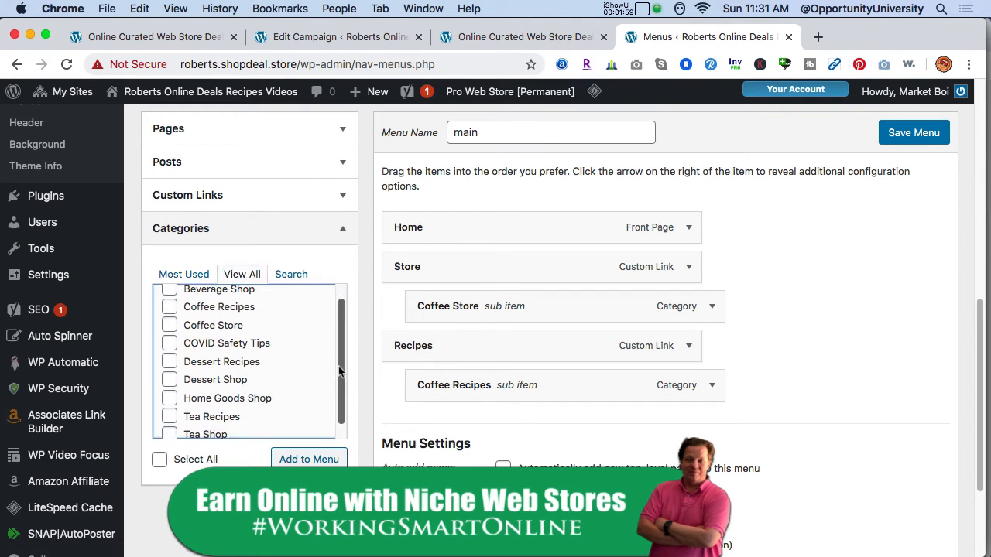
scroll(341, 361, "up", 1)
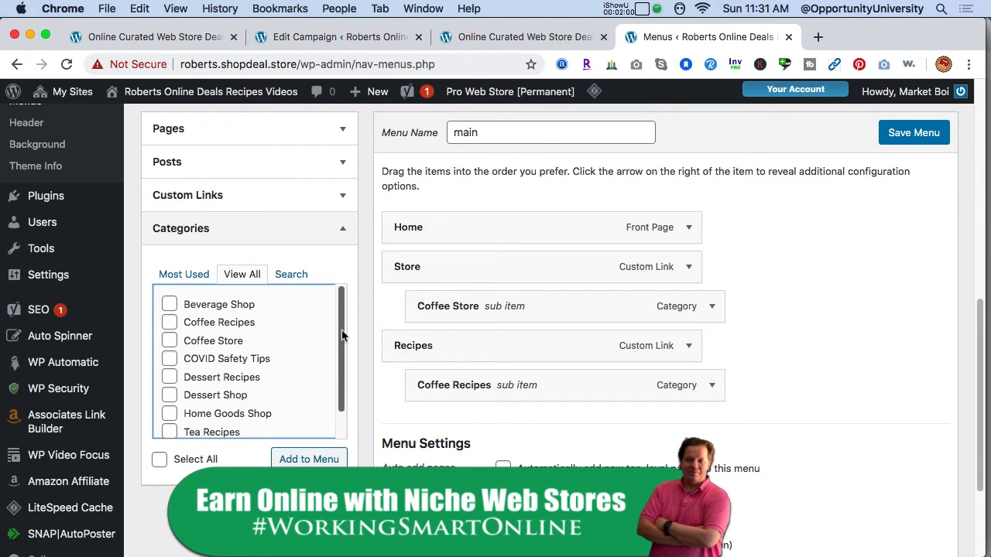
left_click(159, 460)
mouse_move(341, 379)
left_mouse_down()
mouse_move(336, 404)
mouse_move(336, 396)
left_mouse_up()
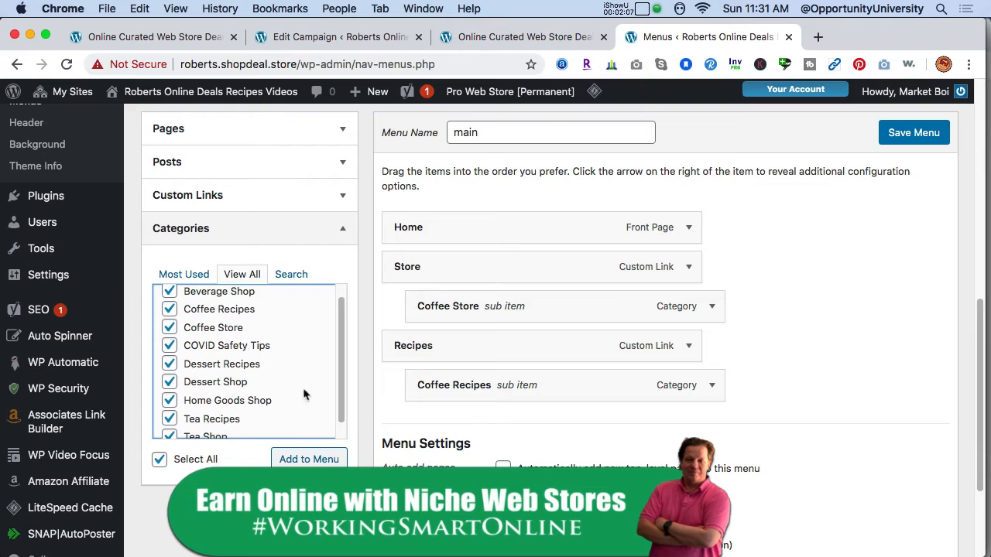
left_click(168, 329)
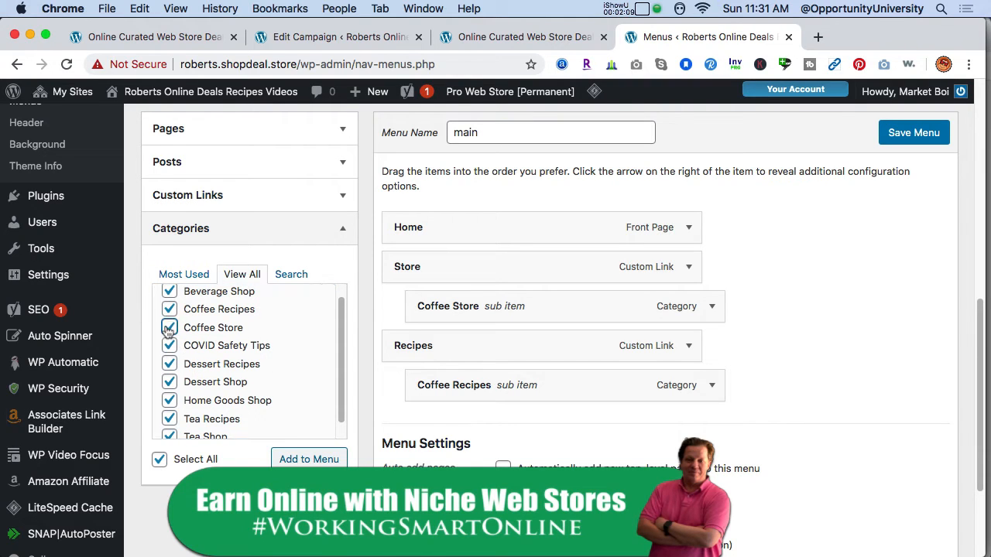
left_click_drag(346, 364, 337, 333)
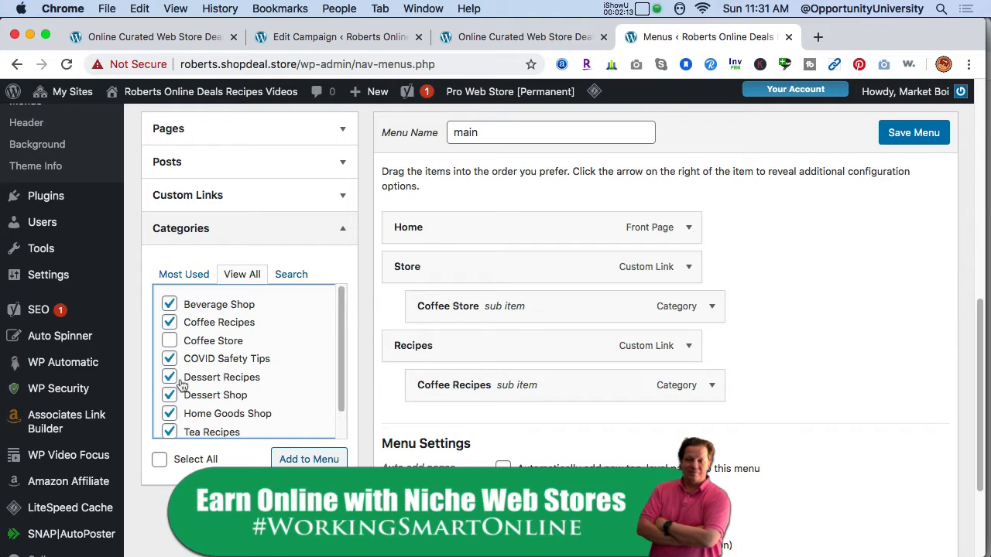
left_click(169, 322)
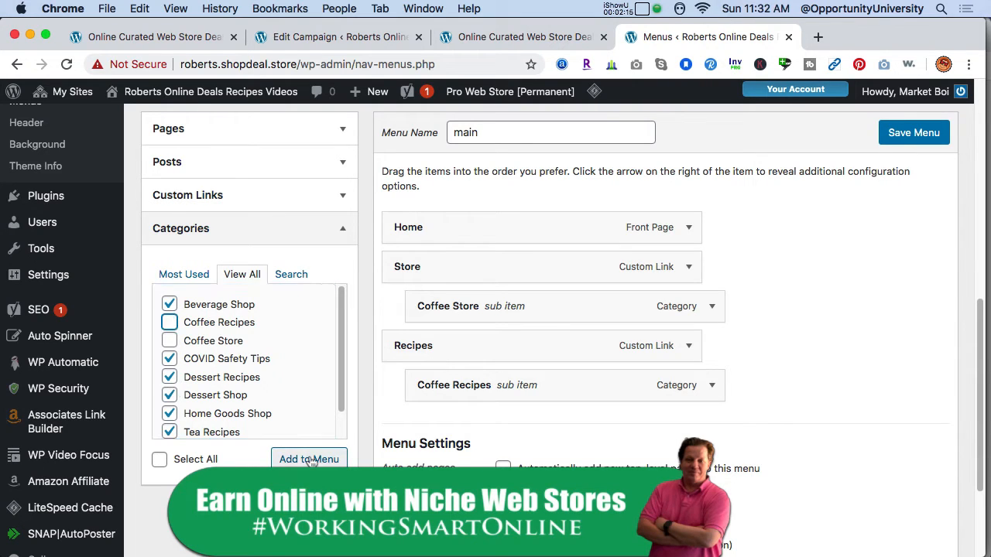
left_click(310, 460)
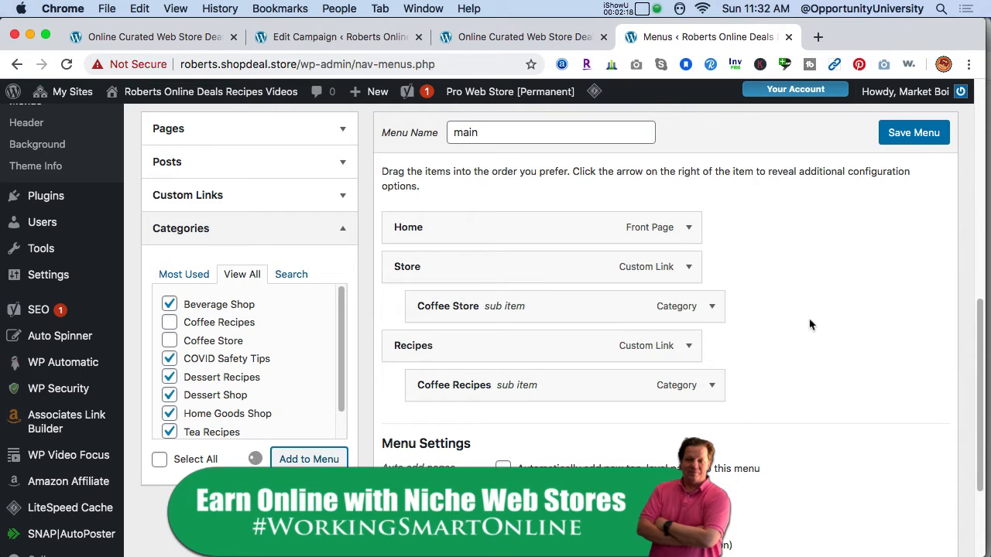
Move Beverage Shop under Store as a sub item directly above Coffee Store.
left_click_drag(979, 329, 977, 364)
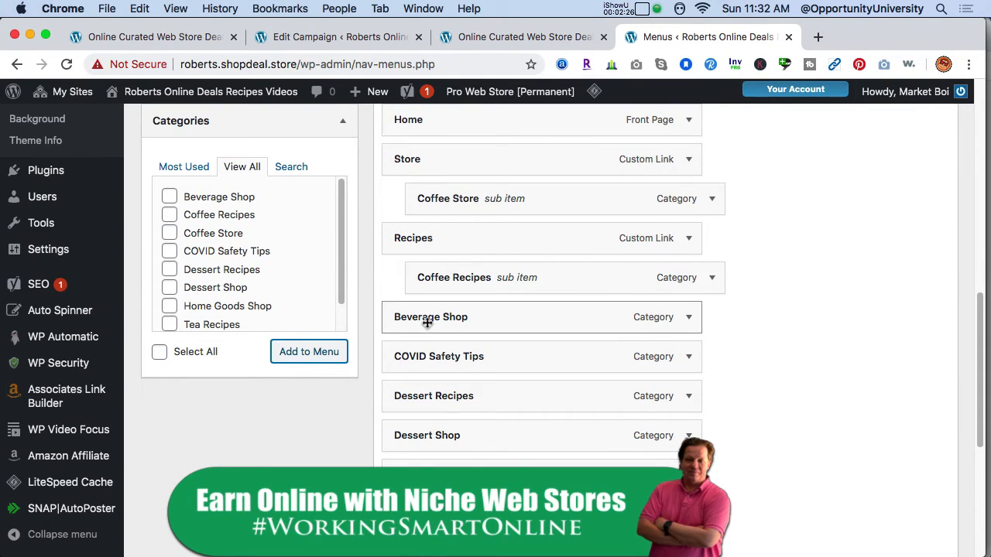
left_click_drag(422, 321, 418, 194)
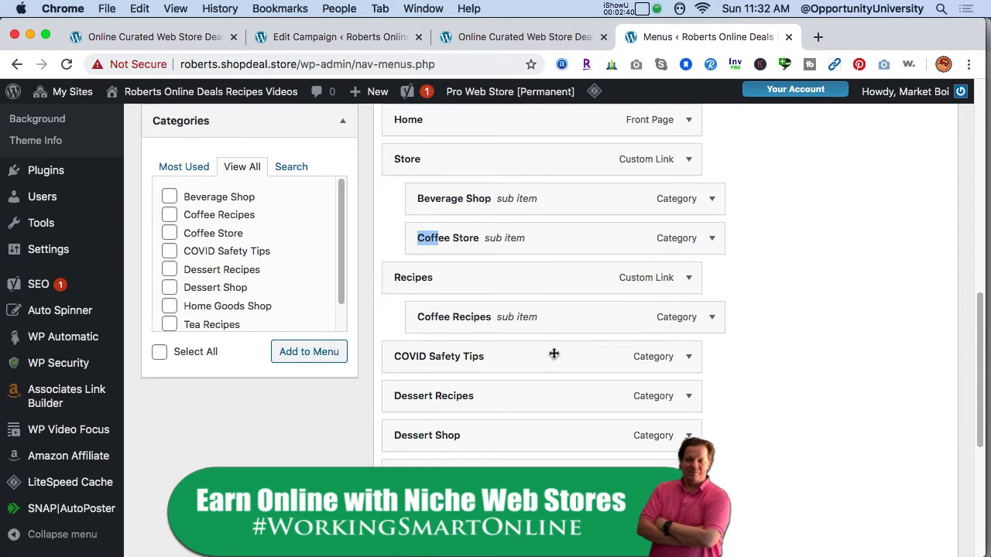
mouse_move(972, 350)
left_mouse_down()
mouse_move(972, 367)
mouse_move(969, 331)
left_mouse_up()
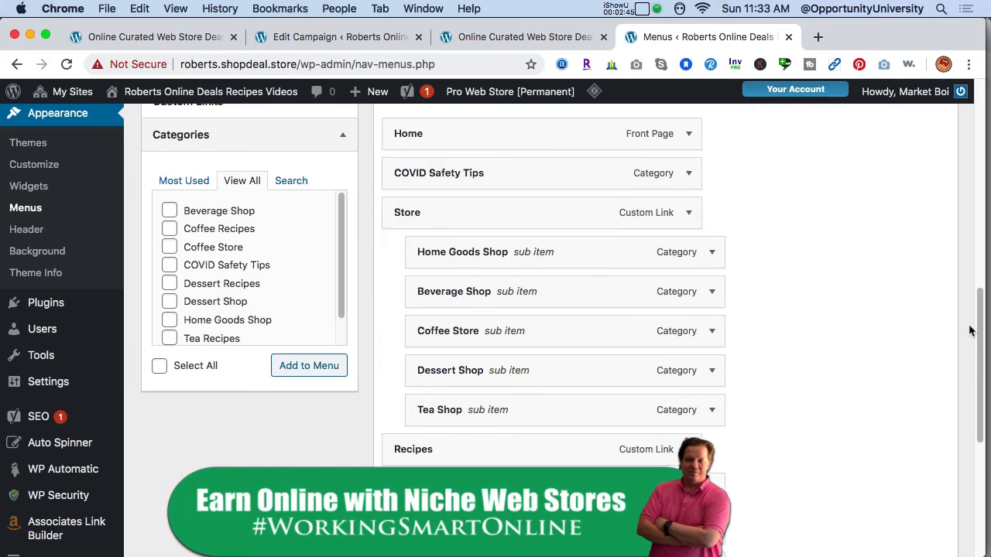
Try nesting Beverage Shop beneath Home Goods Shop, and return it to the first sub-item level under Store.
scroll(982, 279, "up", 3)
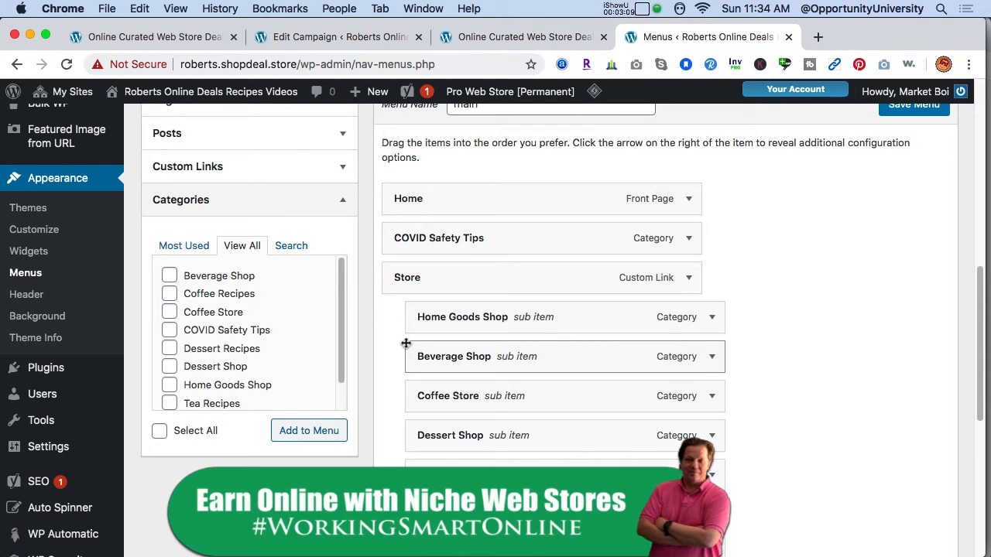
left_click_drag(425, 363, 452, 368)
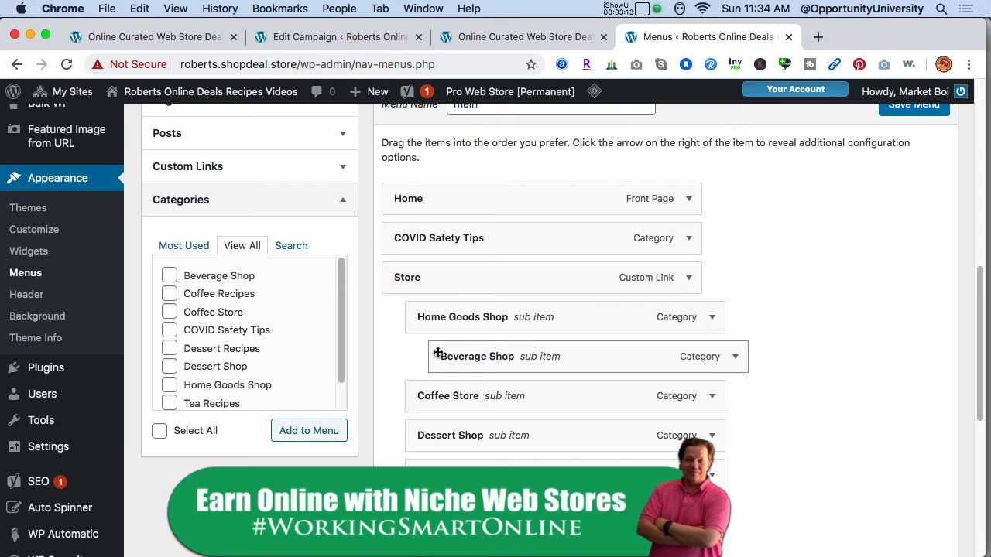
left_click_drag(440, 350, 418, 371)
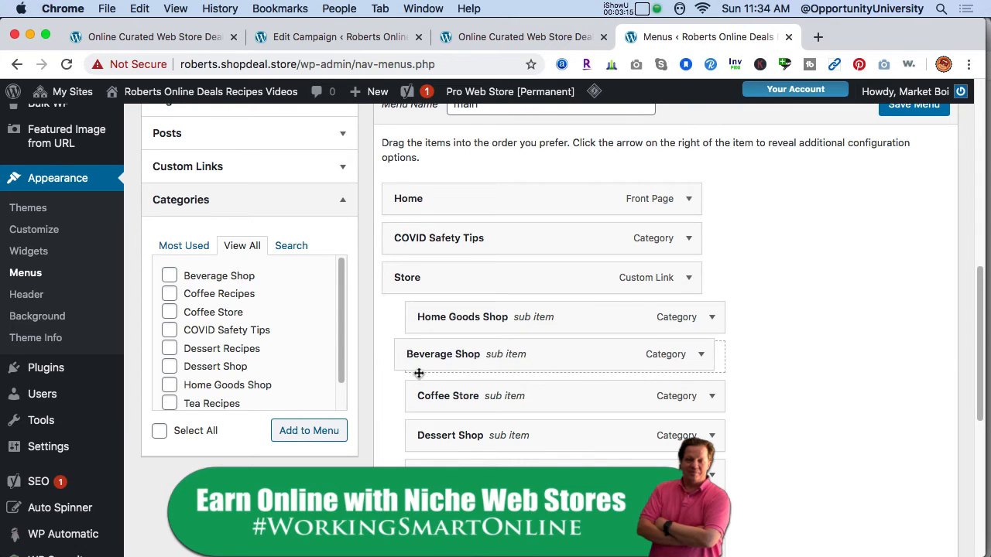
scroll(980, 323, "up", 3)
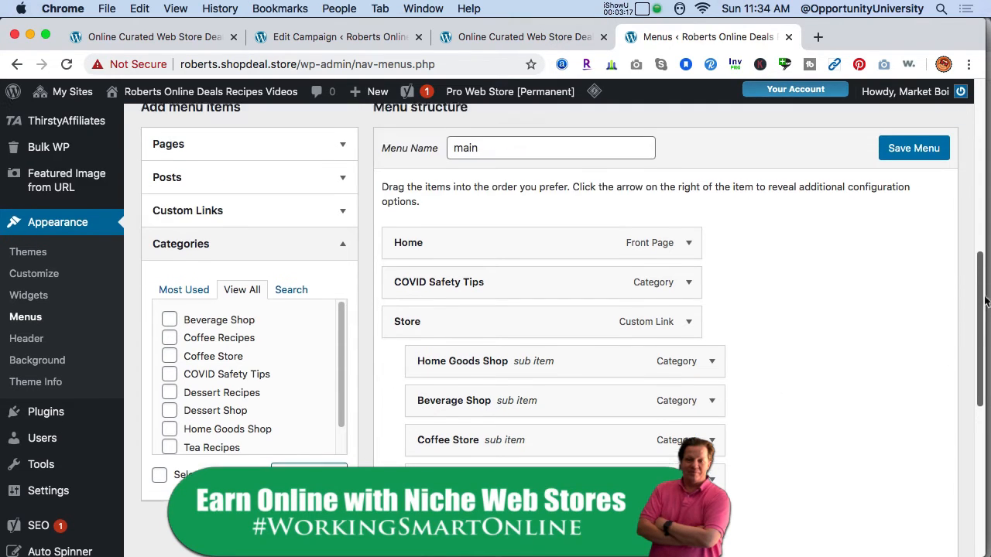
Save the main menu and check the Store and Recipes submenus on the refreshed storefront home page.
left_click(896, 215)
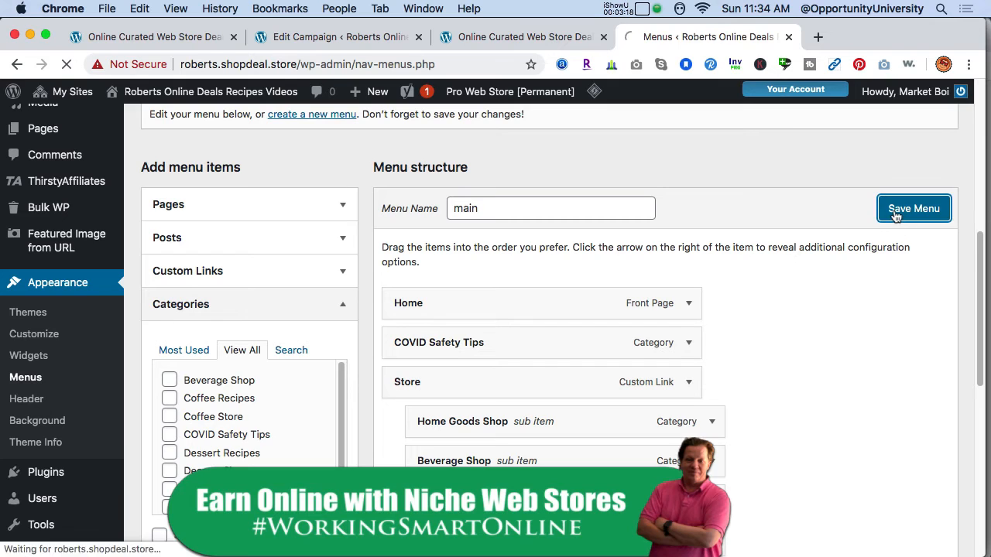
left_click(170, 38)
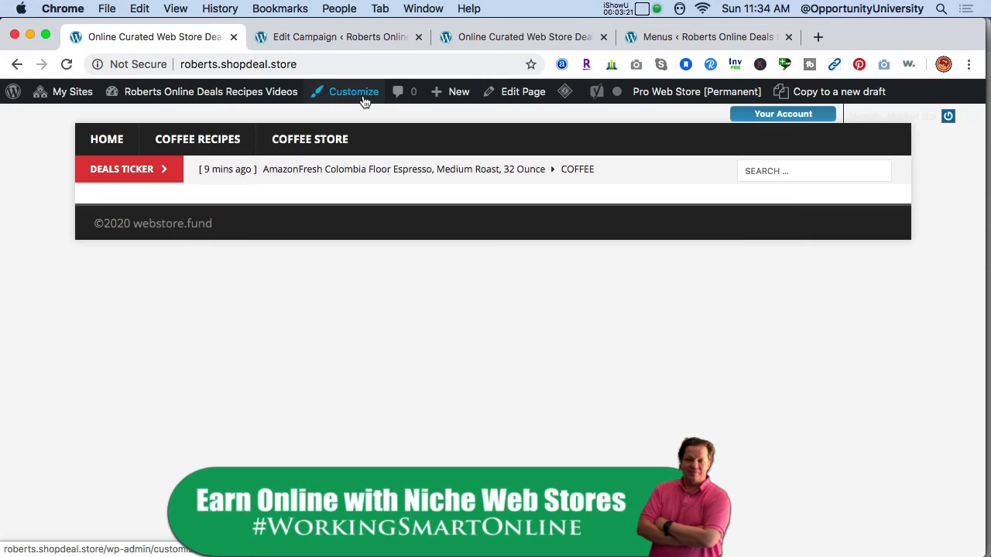
left_click(324, 67)
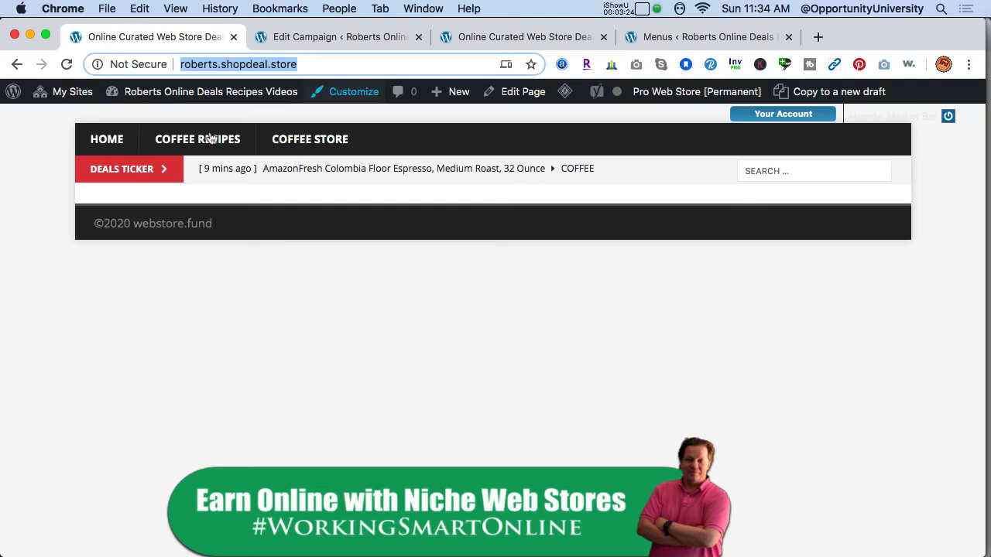
left_click(112, 145)
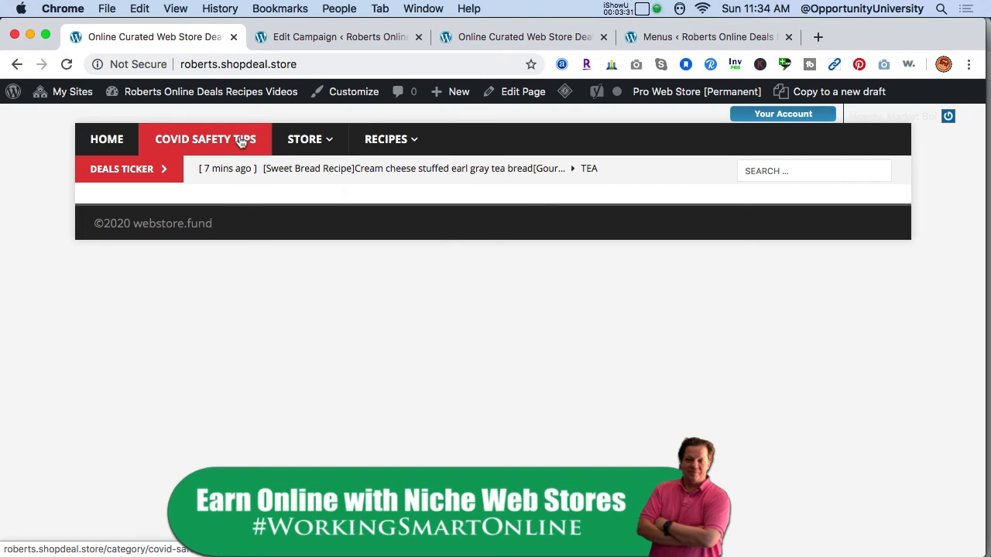
mouse_move(318, 143)
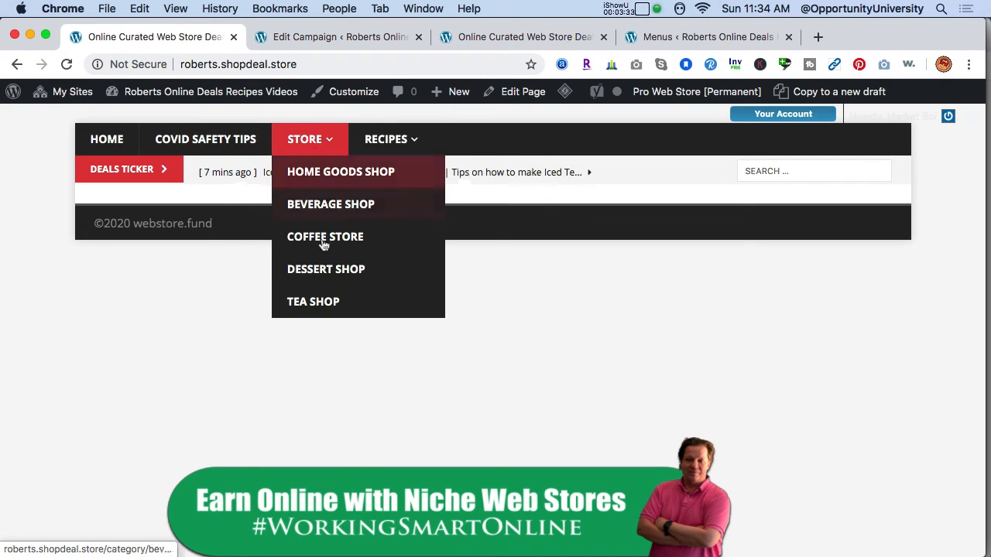
mouse_move(391, 139)
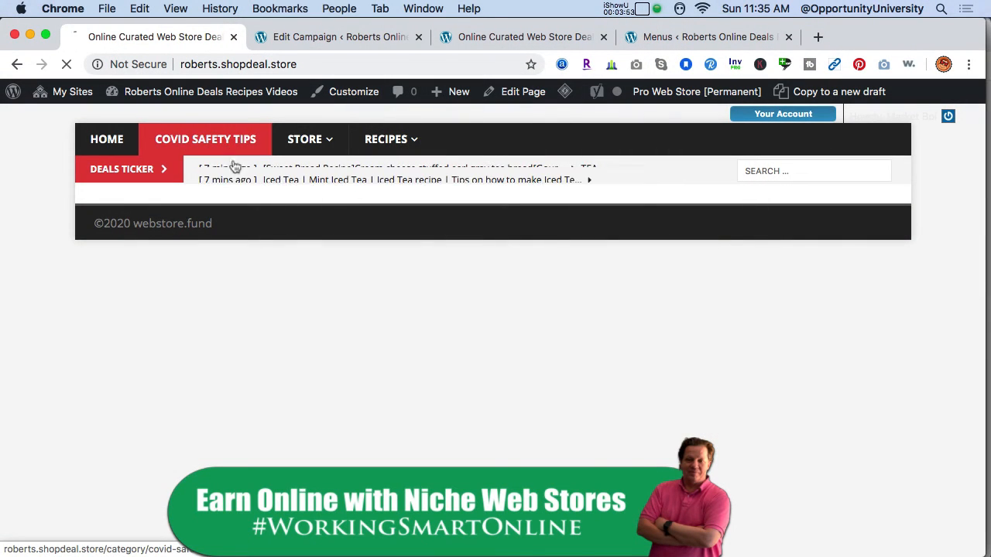
Review the posts on the storefront's COVID Safety Tips category page and return to the home page.
left_click(231, 152)
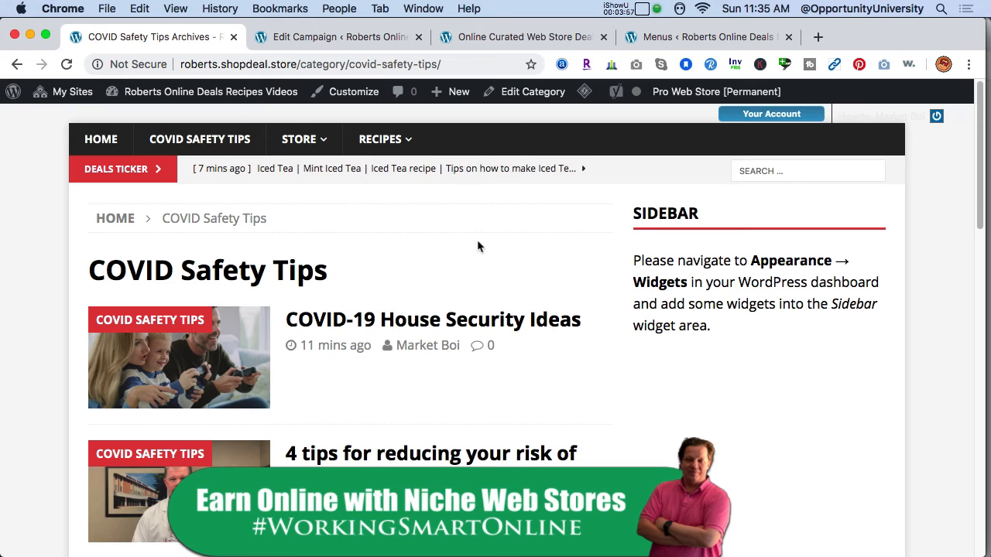
scroll(964, 263, "down", 10)
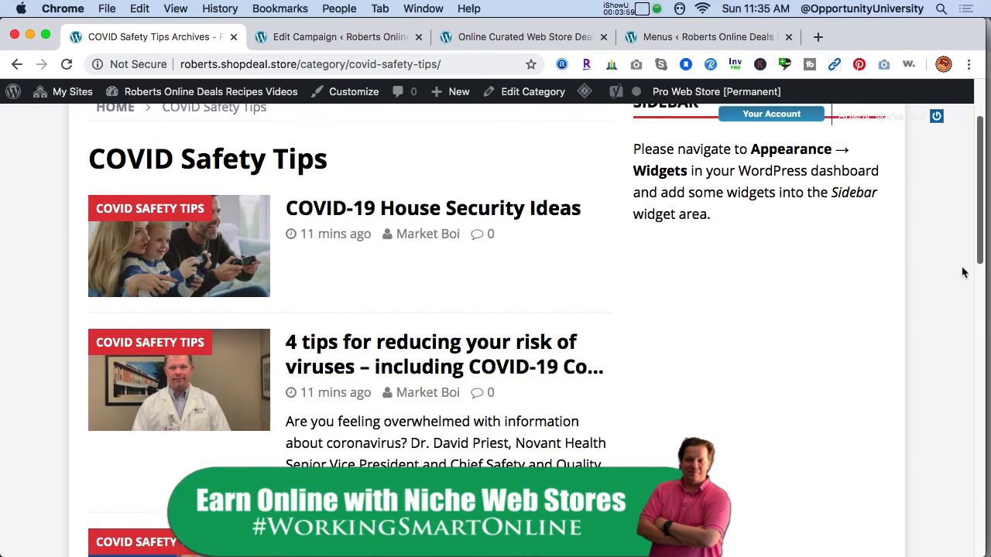
scroll(909, 310, "up", 10)
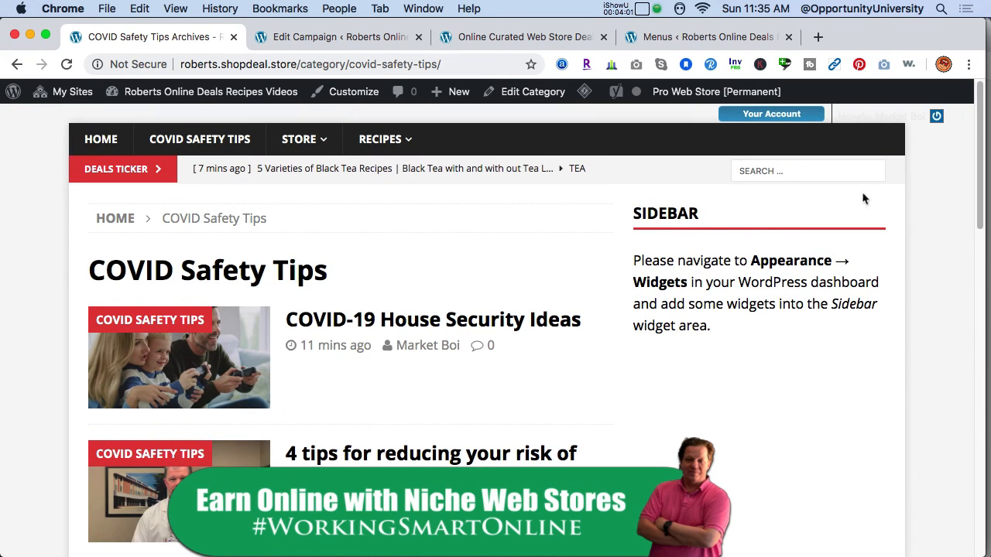
left_click(101, 140)
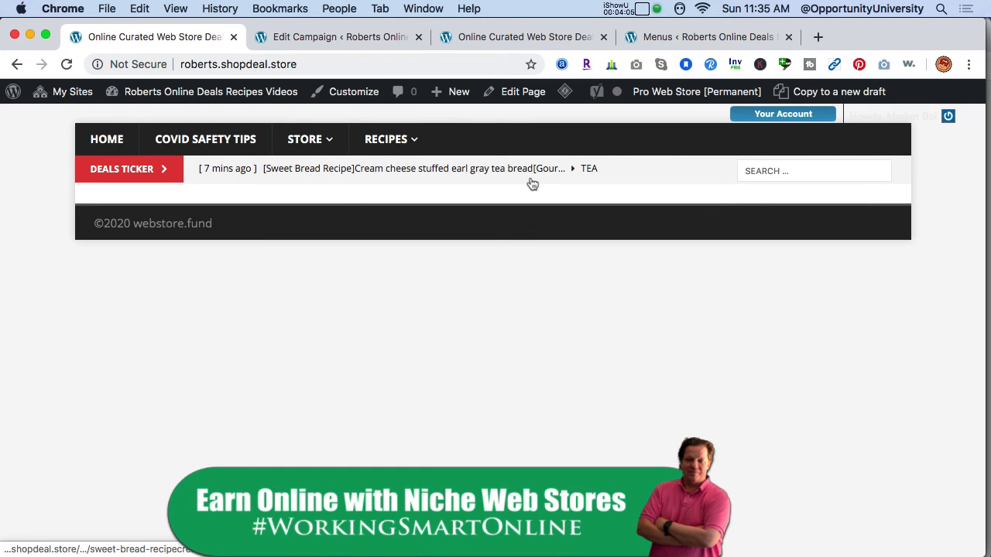